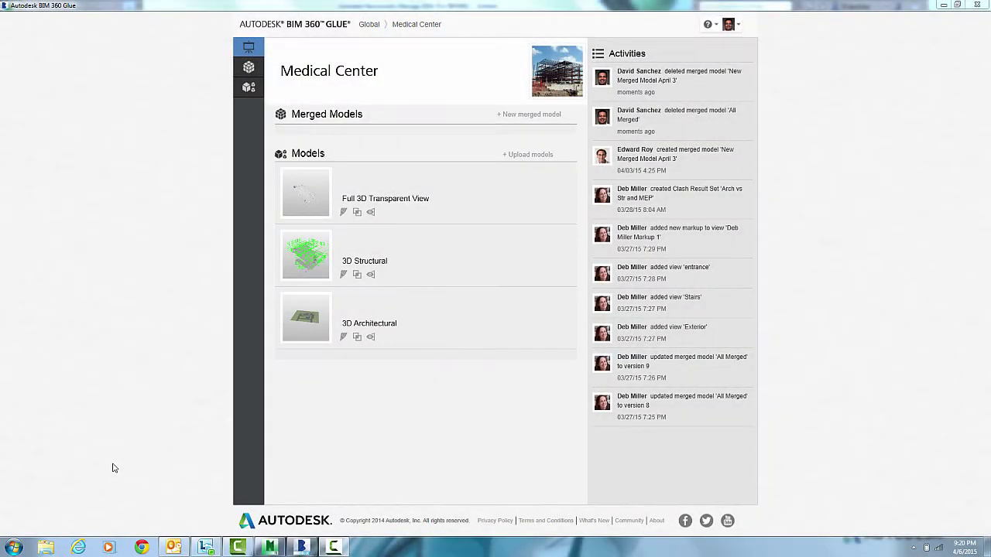
# Browse the Medical Center project's merged models and then its individual models in BIM 360 Glue
pyautogui.click(248, 68)
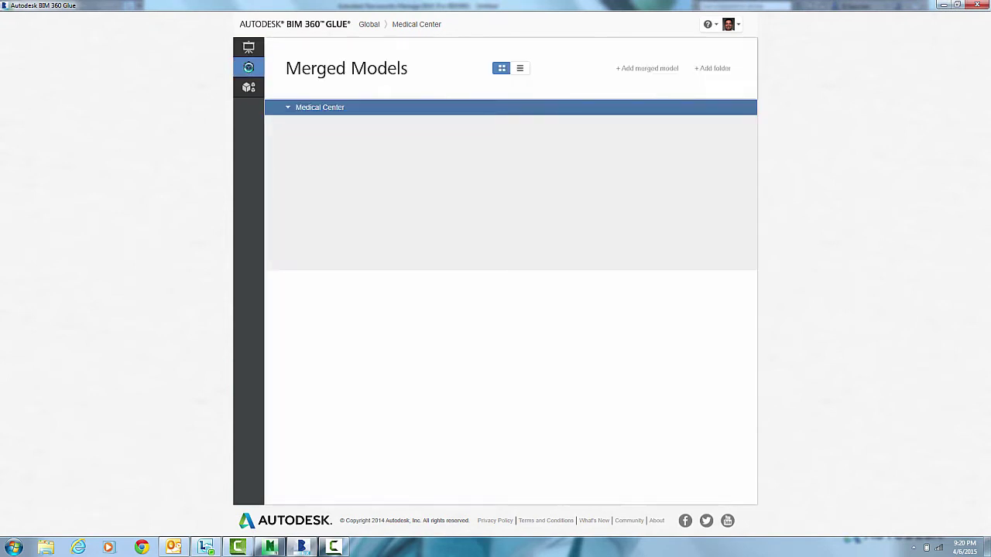
pyautogui.click(249, 90)
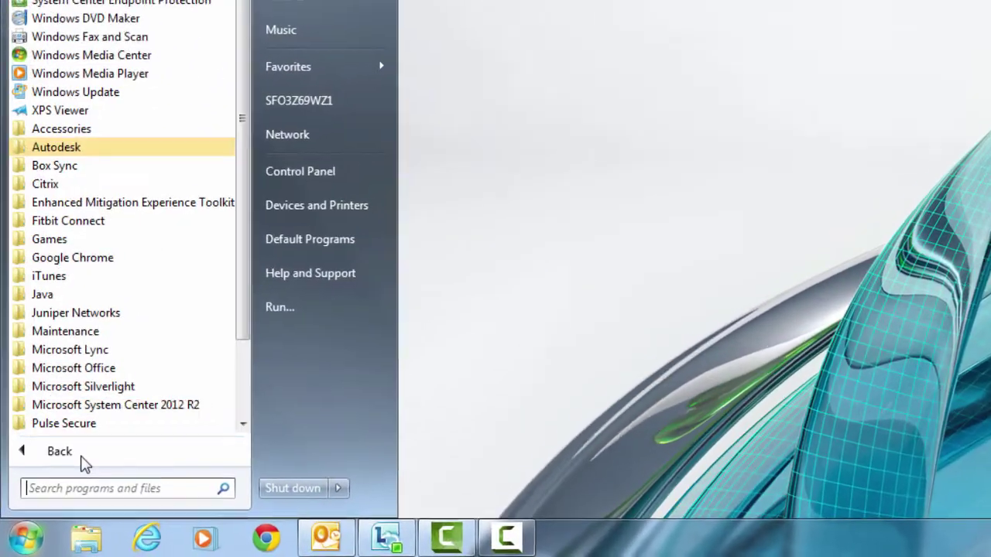
# Launch Manage 2016 (BIM 360) from the Autodesk > Navisworks Manage 2016 program folder
pyautogui.click(87, 274)
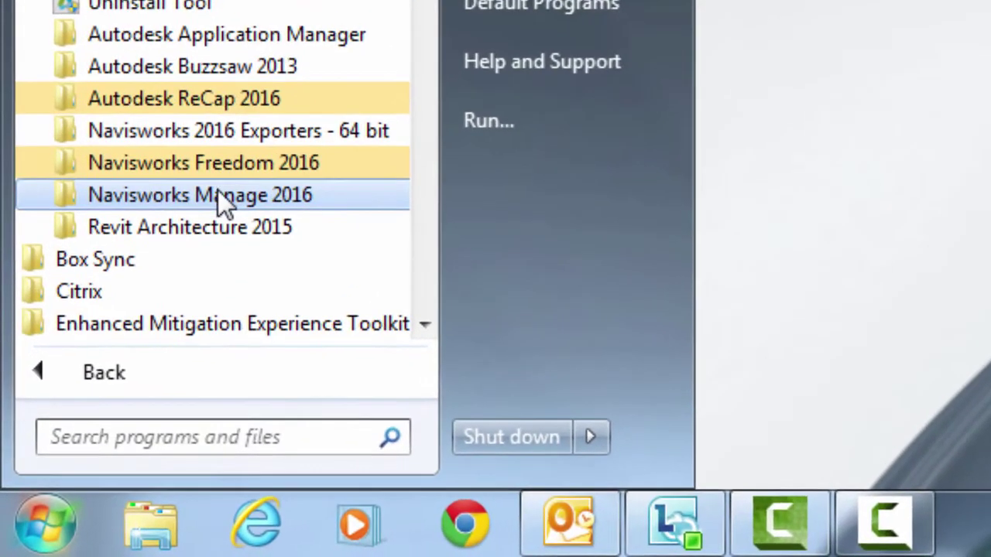
pyautogui.click(217, 192)
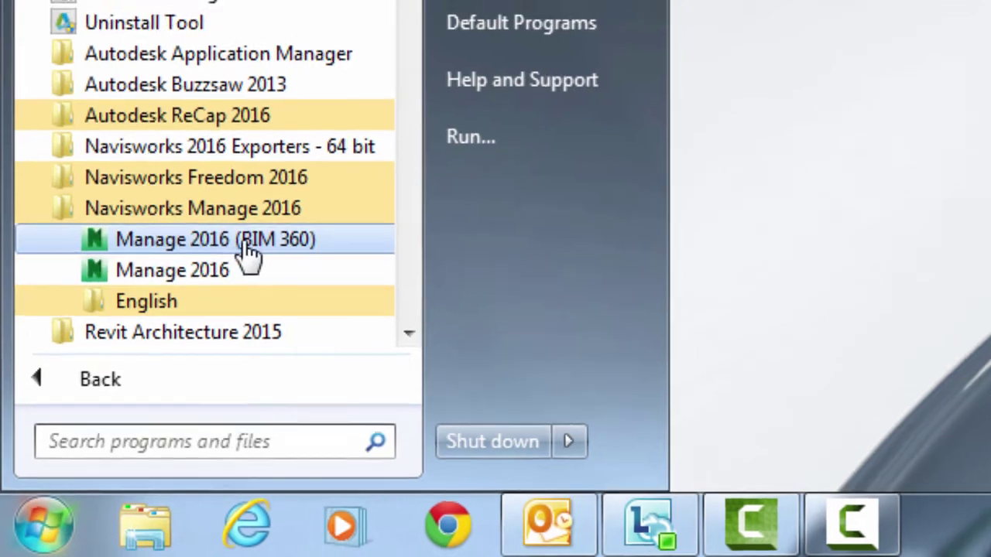
pyautogui.click(251, 236)
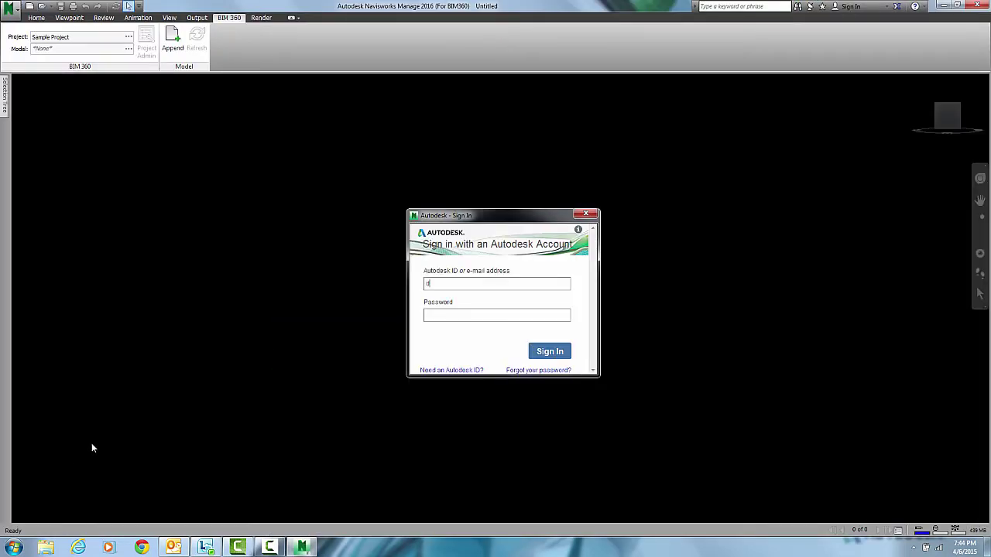
# Sign in with the Autodesk ID '.sanchez' and its password
pyautogui.write('.sanchez')
pyautogui.press('Tab')
pyautogui.write('******')
pyautogui.click(550, 353)
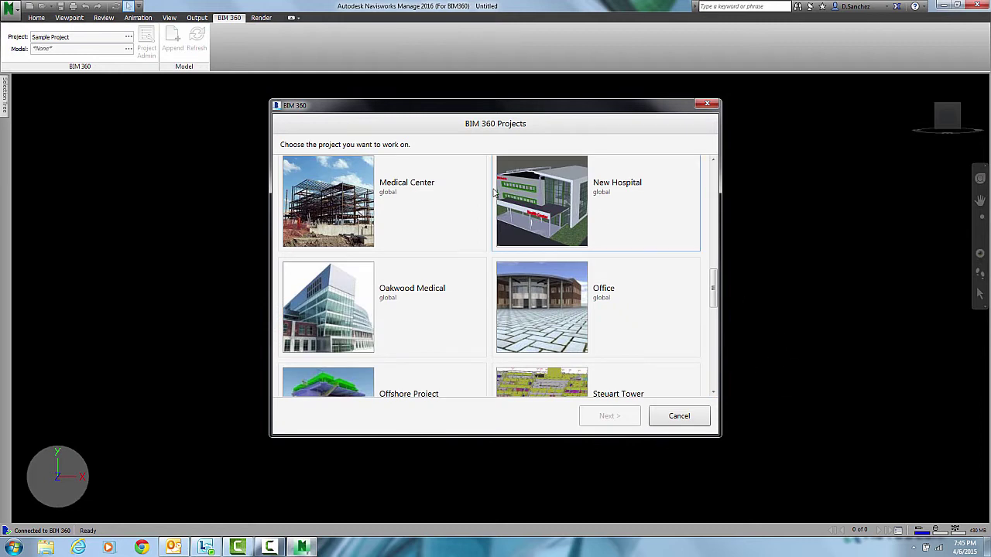
# Open Medical Center's 3D Structural model and orbit it to a raised viewing angle
pyautogui.click(324, 198)
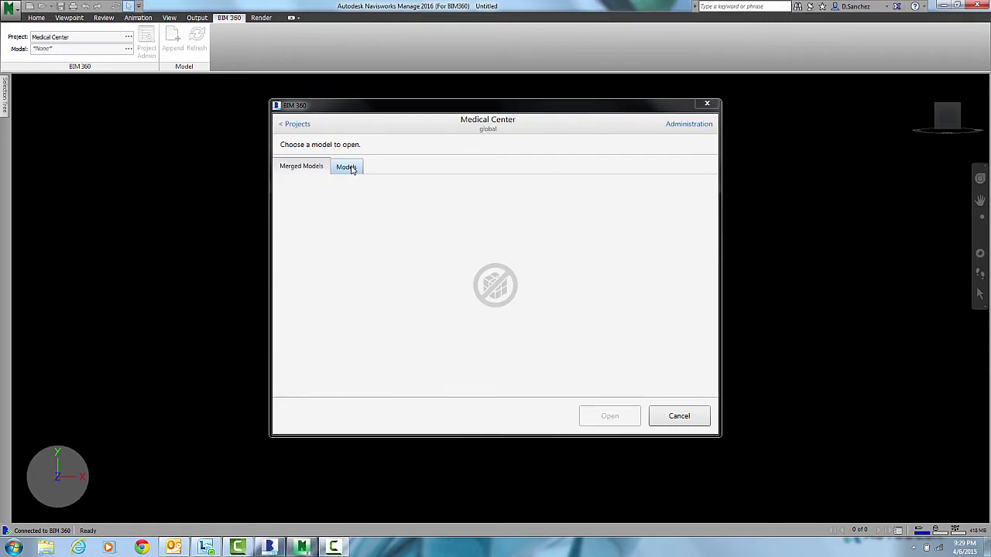
pyautogui.click(345, 167)
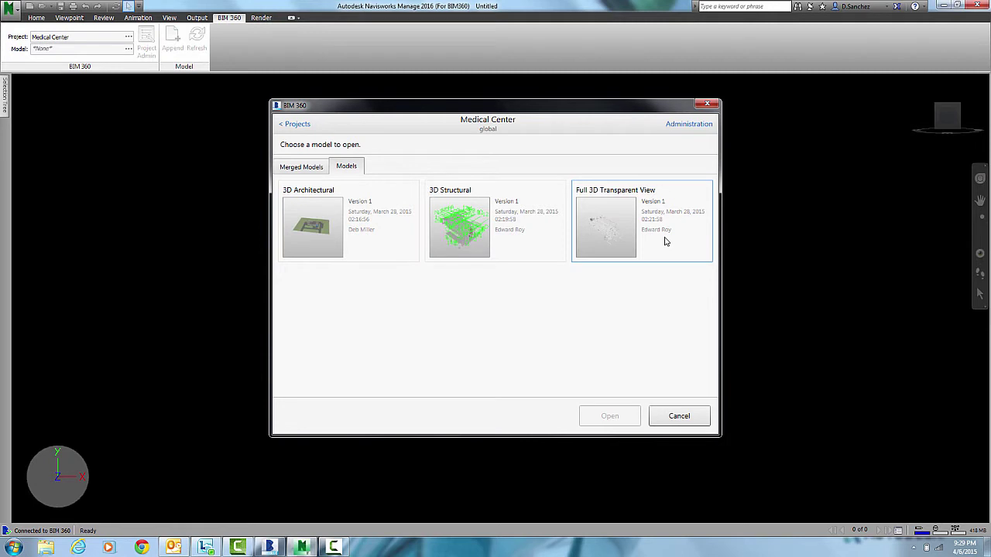
pyautogui.doubleClick(470, 219)
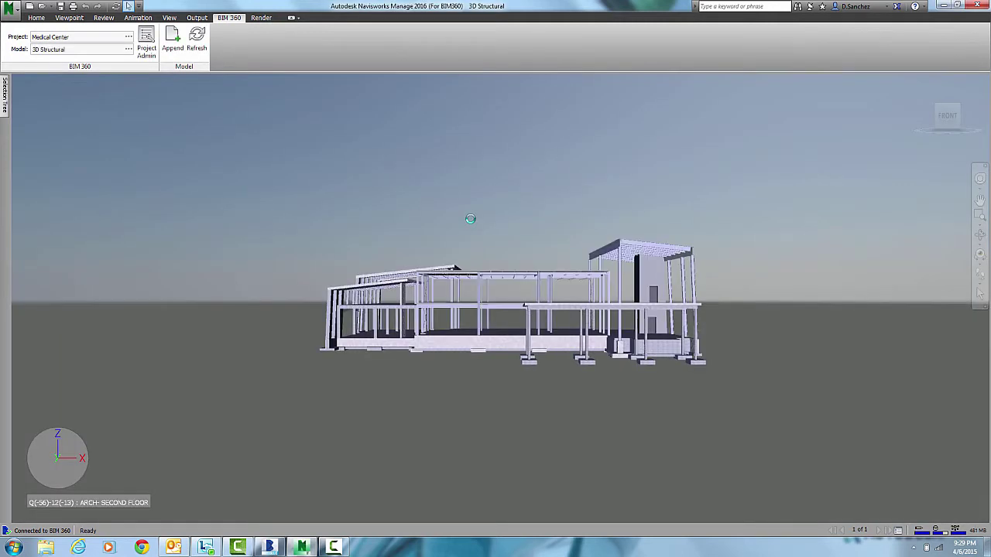
pyautogui.moveTo(560, 265)
pyautogui.keyDown('shift'); pyautogui.mouseDown(button='middle')
pyautogui.moveTo(563, 302)
pyautogui.moveTo(616, 304)
pyautogui.mouseUp(button='middle'); pyautogui.keyUp('shift')
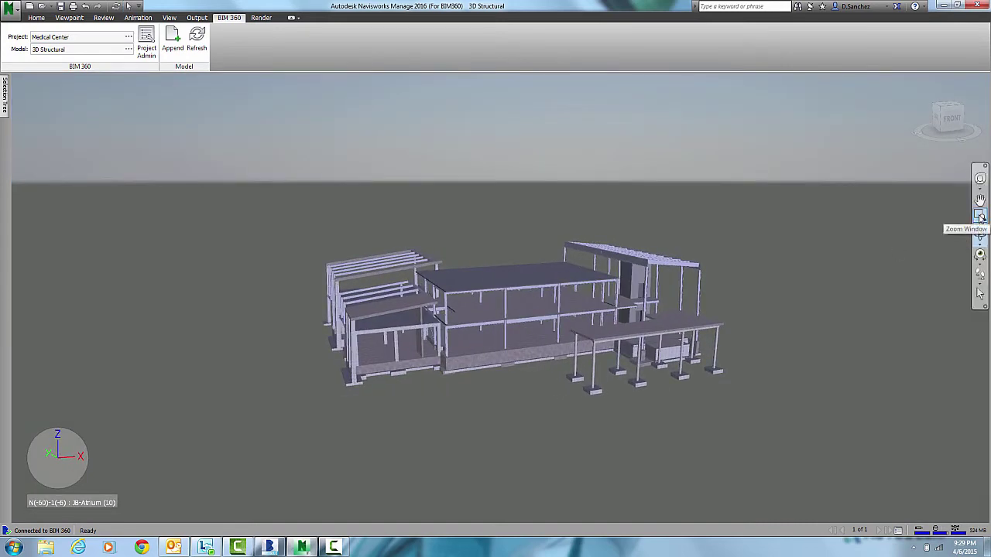
# Append 3D Architectural and Full 3D Transparent View, ignoring all unresolved references
pyautogui.click(172, 39)
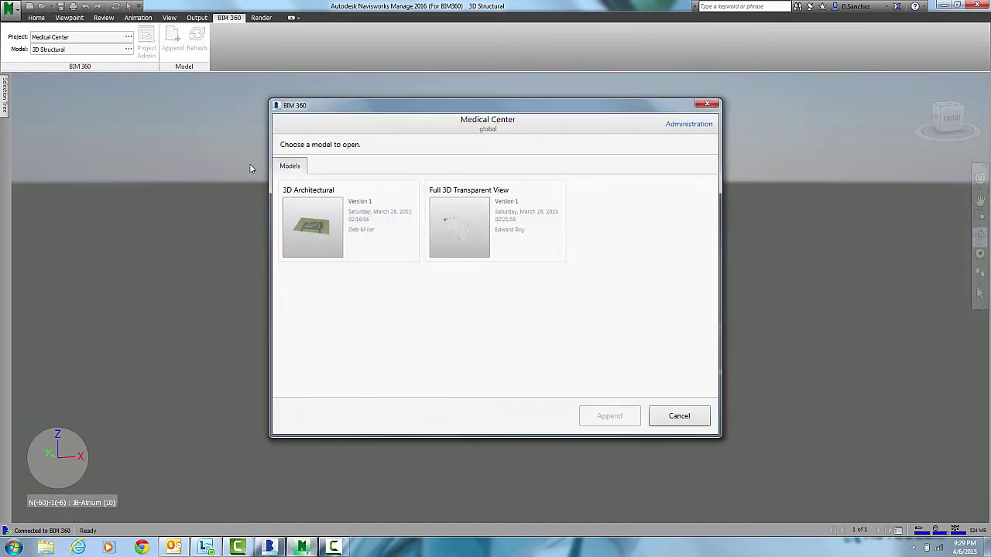
pyautogui.click(320, 221)
pyautogui.keyDown('ctrl'); pyautogui.click(463, 230); pyautogui.keyUp('ctrl')
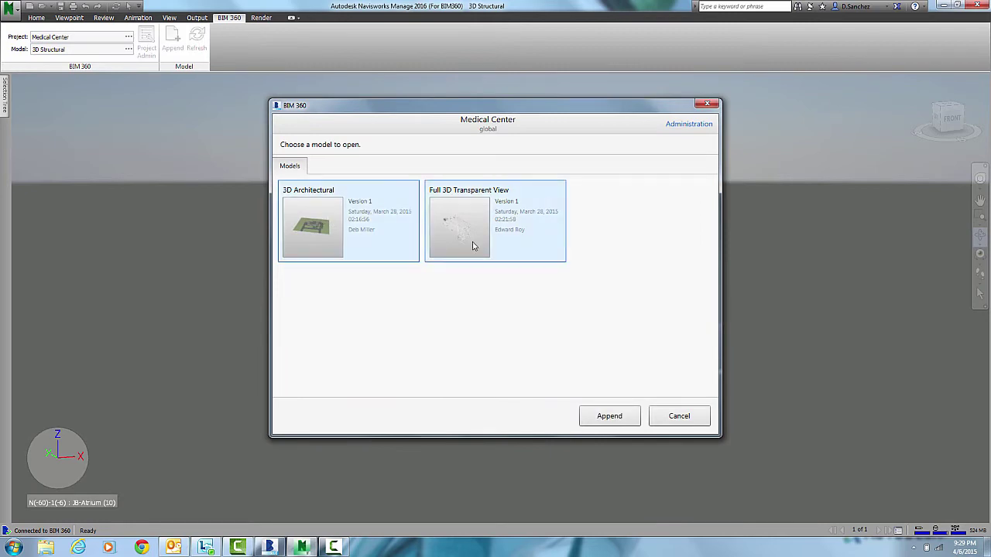
pyautogui.click(608, 417)
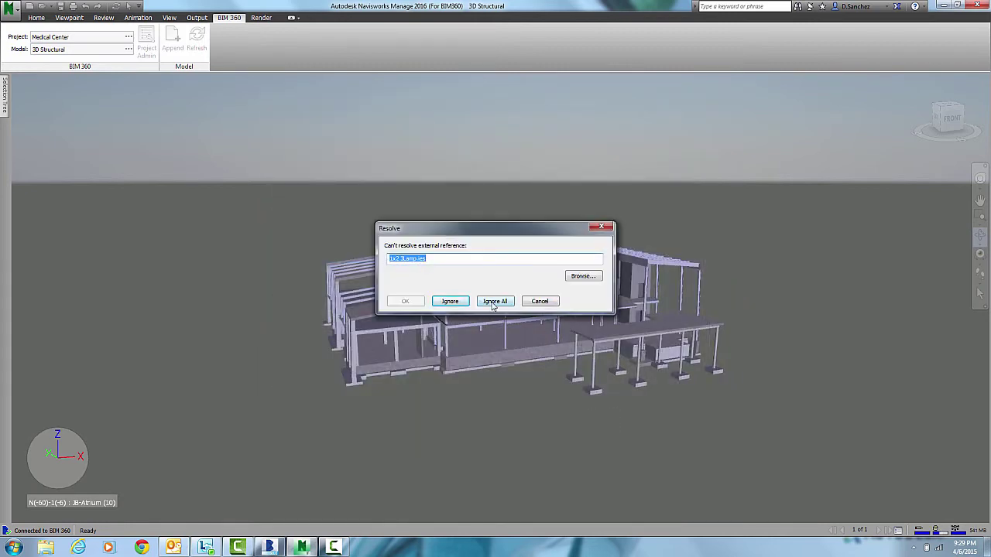
pyautogui.click(494, 301)
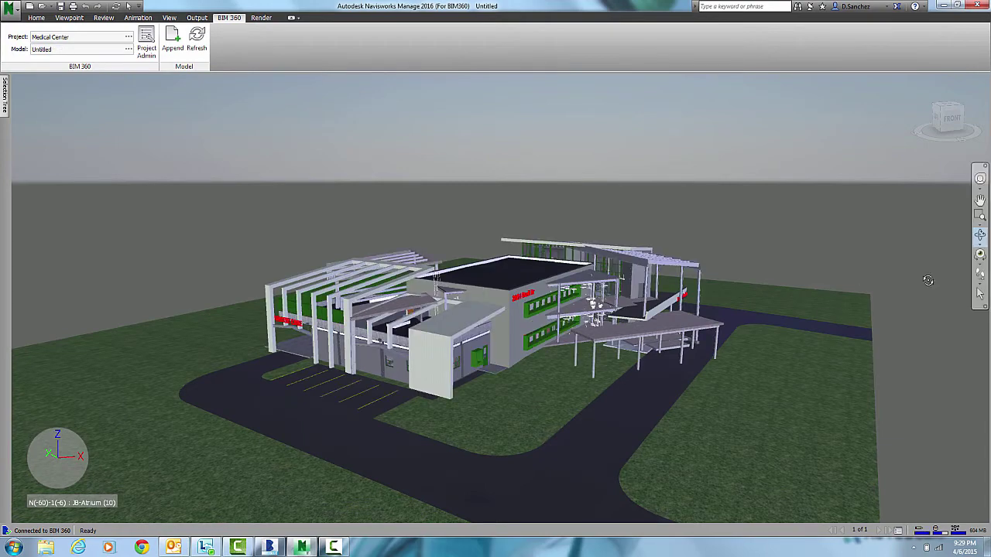
pyautogui.moveTo(603, 324)
pyautogui.mouseDown()
pyautogui.moveTo(596, 348)
pyautogui.moveTo(549, 315)
pyautogui.mouseUp()
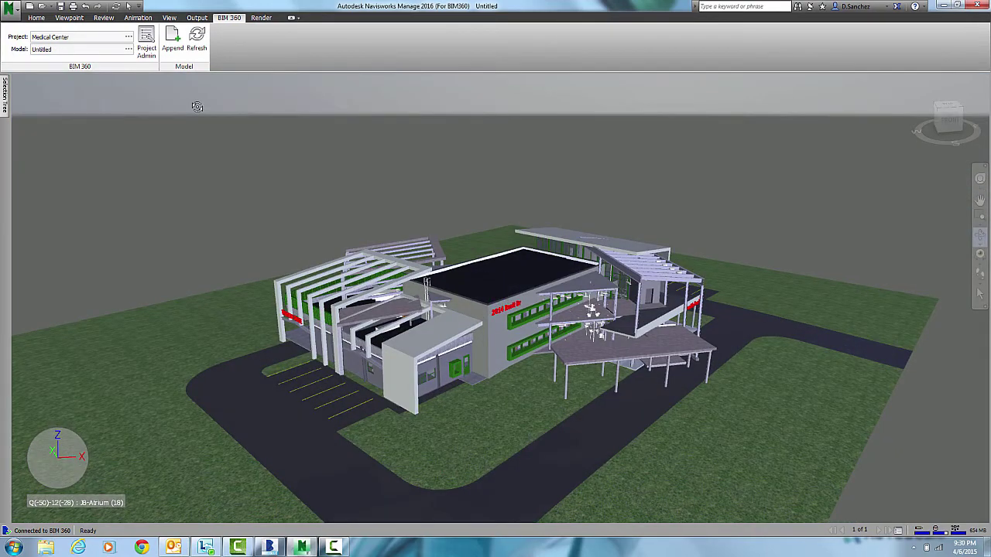
# Check the Units and Transform settings of the 3D Structural and 3D Architectural models
pyautogui.click(4, 97)
pyautogui.click(58, 106)
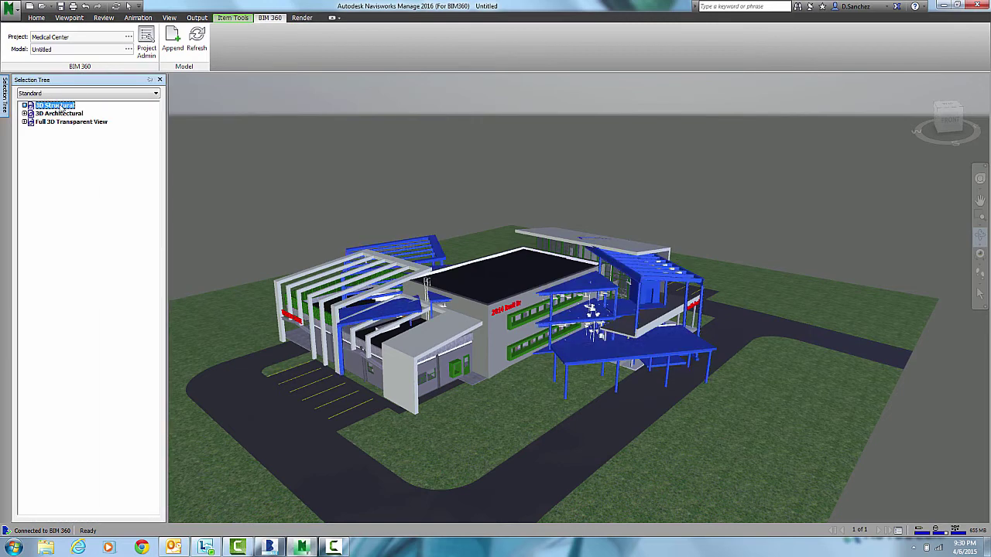
pyautogui.rightClick(59, 106)
pyautogui.click(99, 340)
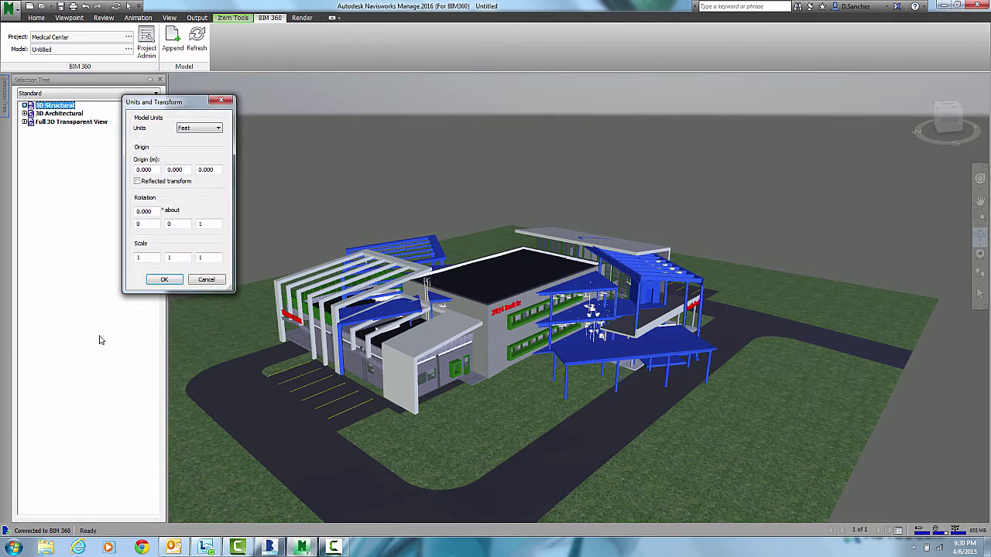
pyautogui.click(161, 279)
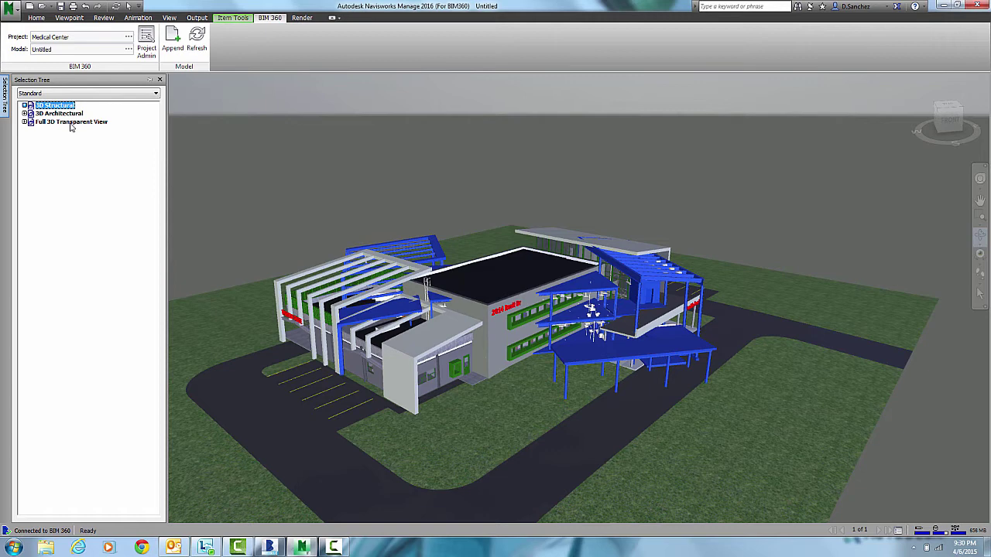
pyautogui.click(71, 113)
pyautogui.rightClick(70, 114)
pyautogui.click(118, 342)
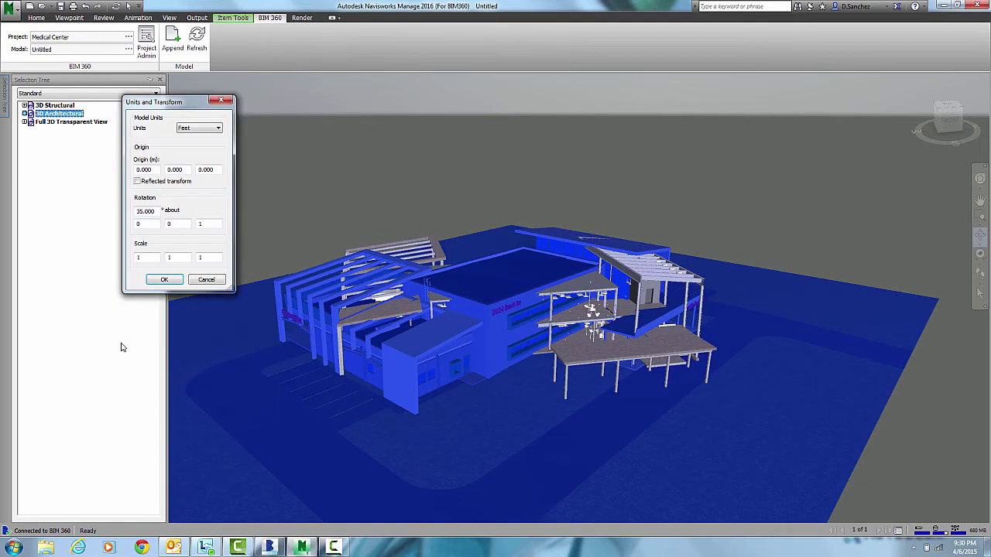
pyautogui.click(151, 279)
# Check the Full 3D Transparent View model's Units and Transform settings, leaving them unchanged
pyautogui.click(67, 124)
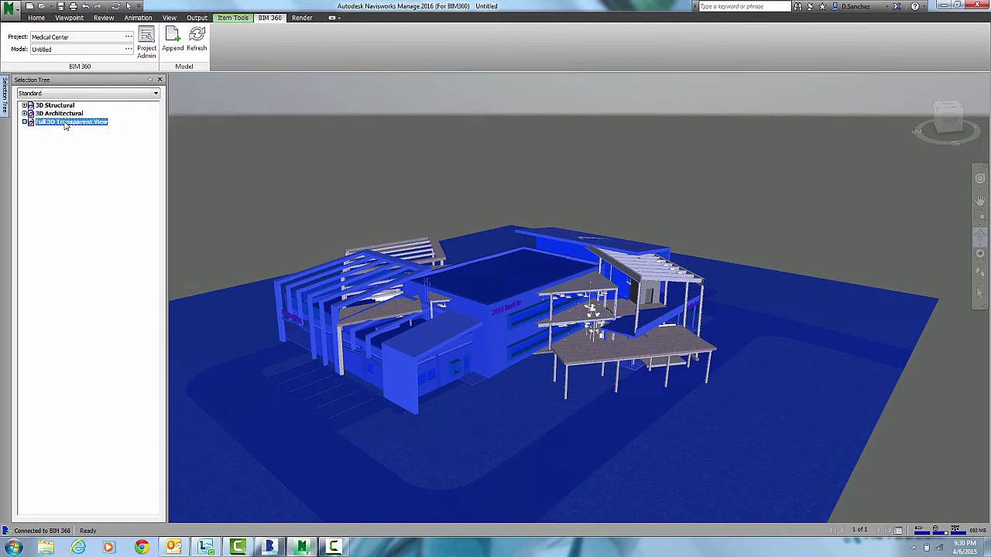
pyautogui.rightClick(67, 124)
pyautogui.click(116, 351)
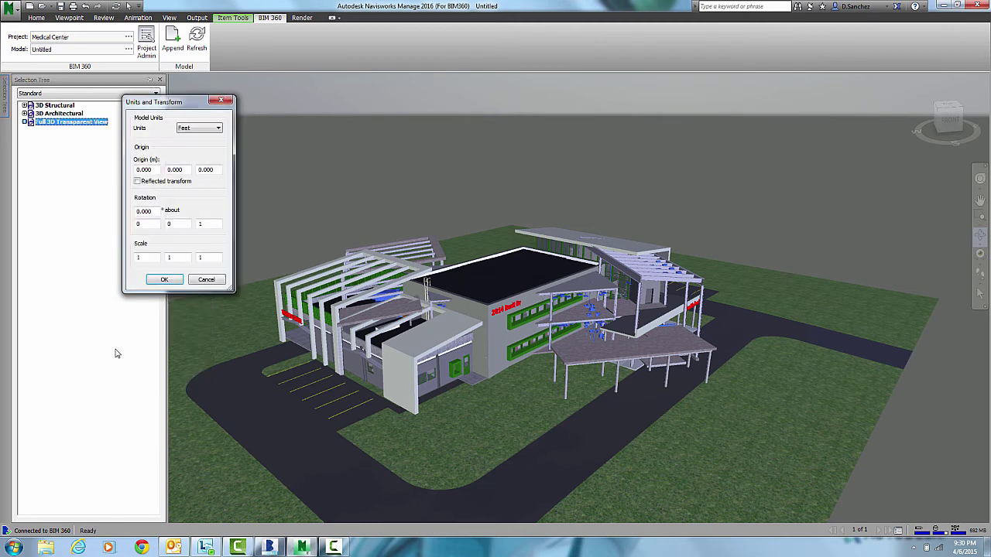
pyautogui.click(164, 279)
# Change the 3D Architectural model's rotation from 35 to 0 degrees
pyautogui.click(70, 114)
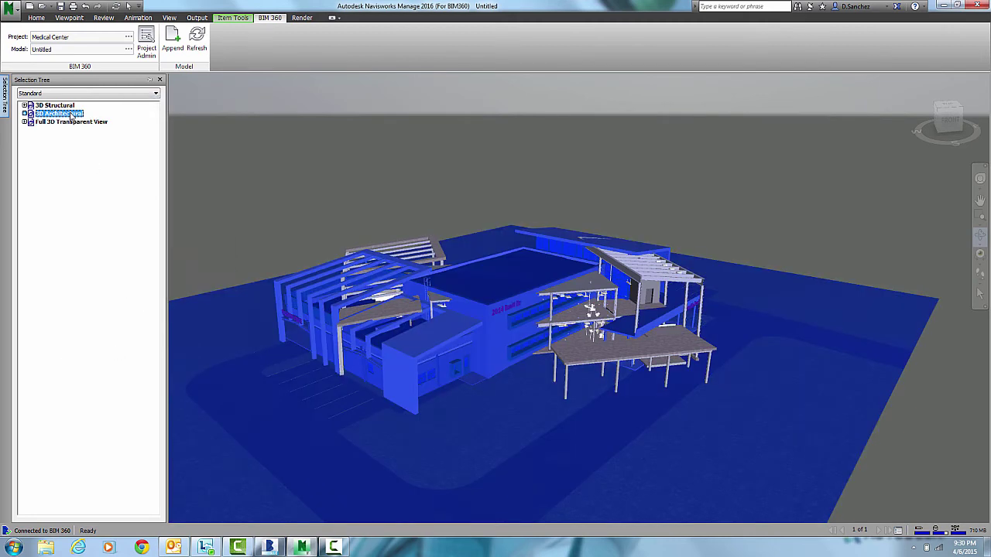
pyautogui.rightClick(69, 114)
pyautogui.click(108, 341)
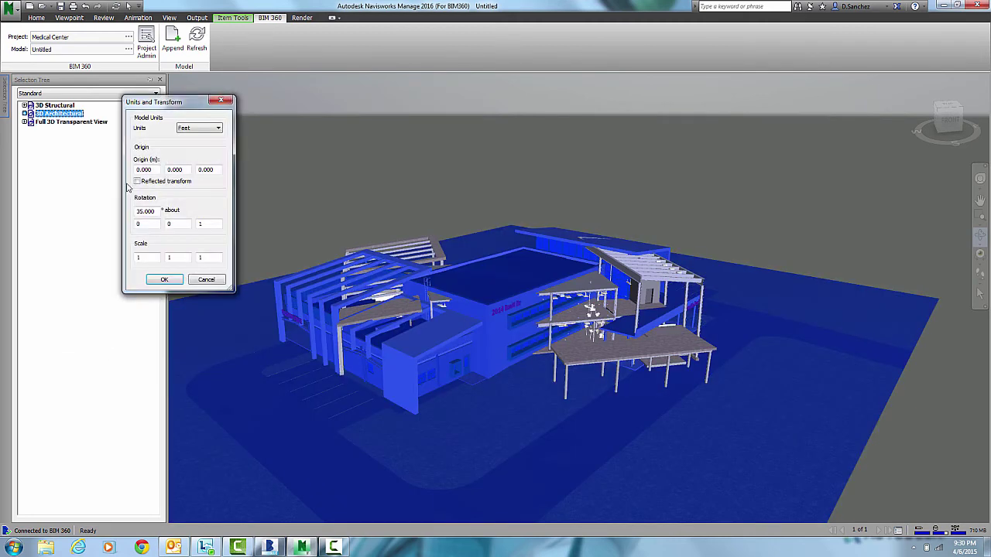
pyautogui.moveTo(145, 212); pyautogui.dragTo(128, 211)
pyautogui.write('0')
pyautogui.click(155, 281)
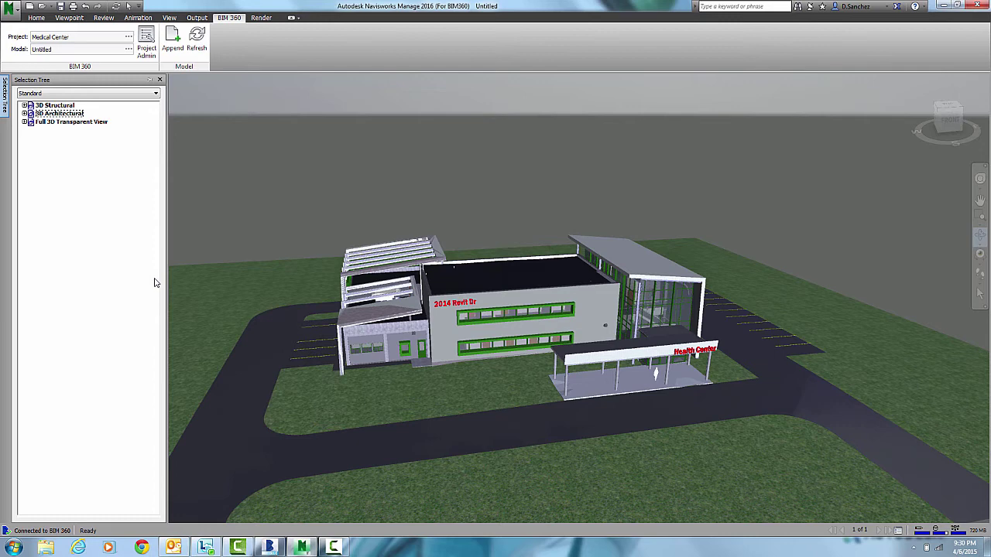
# Hide the Selection Tree and save the model to BIM 360, renamed from New Merged Model to 'ARCH STR MEP'
pyautogui.click(159, 80)
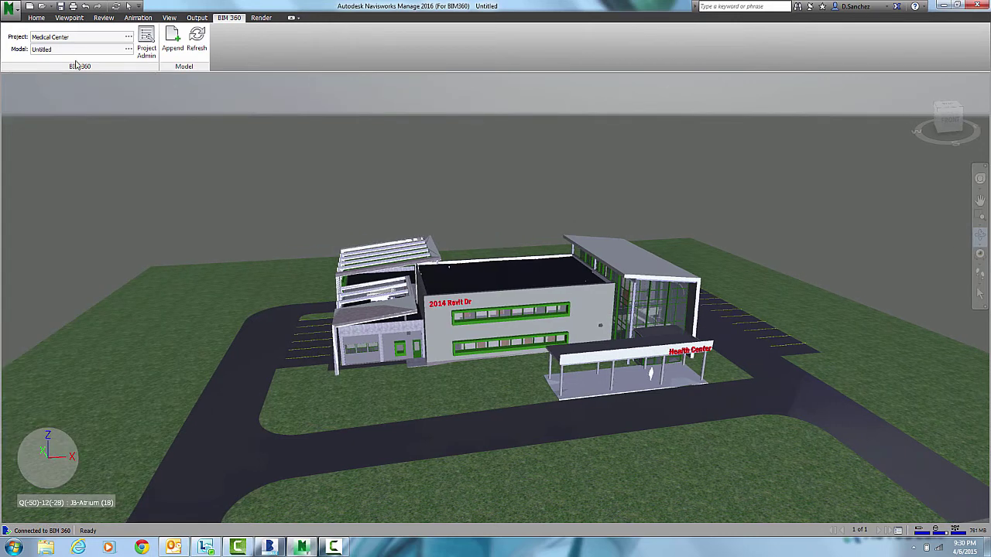
pyautogui.click(11, 10)
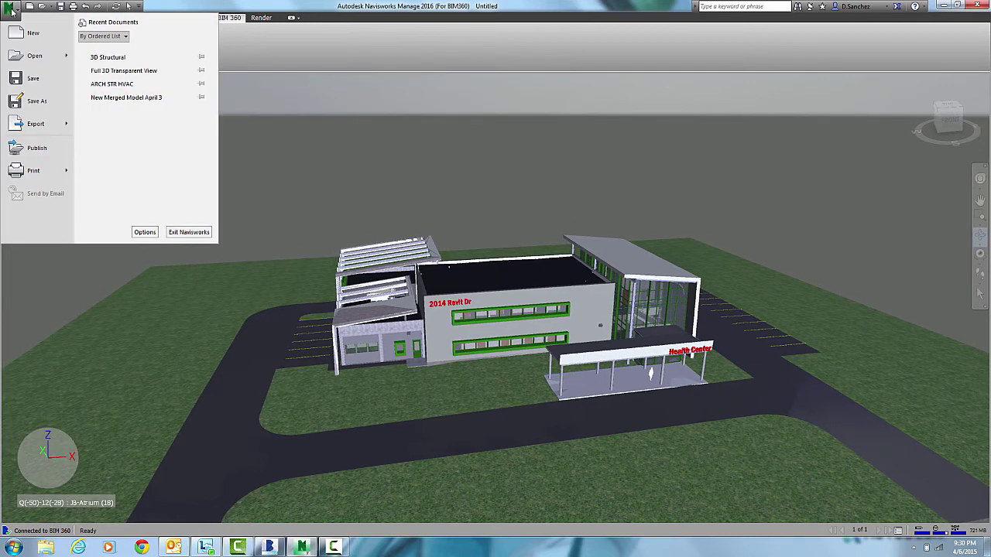
pyautogui.click(31, 77)
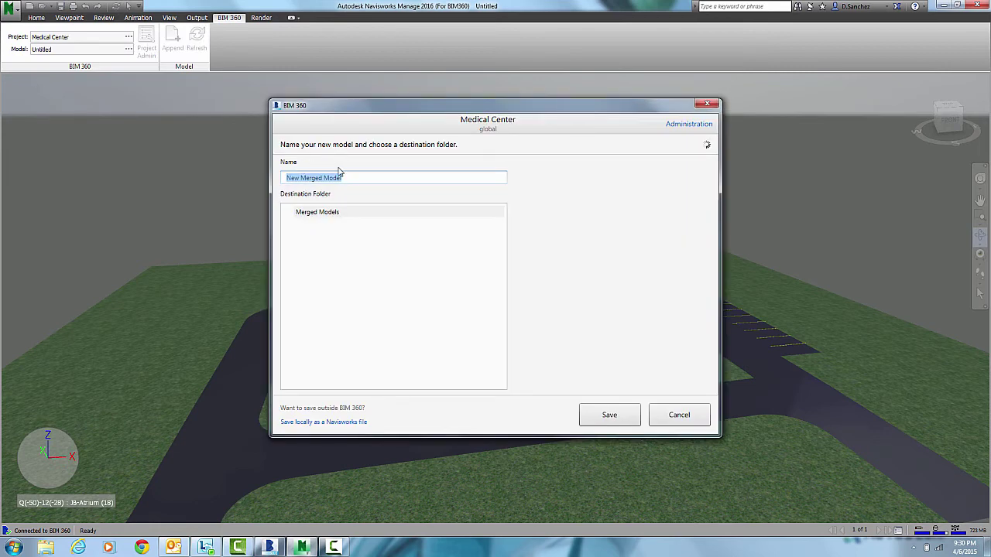
pyautogui.click(345, 177)
pyautogui.moveTo(288, 178); pyautogui.dragTo(350, 177)
pyautogui.write('ARCH STR ')
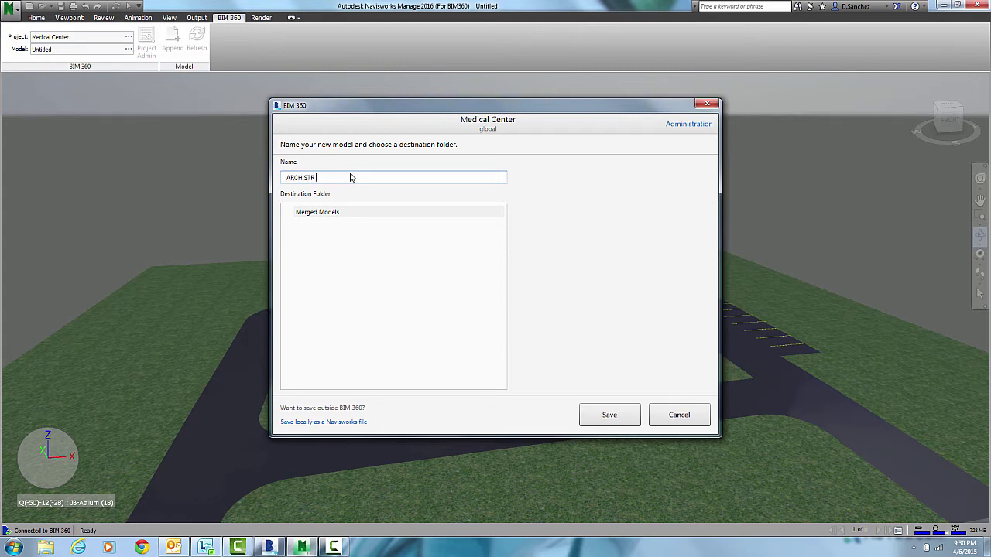
pyautogui.write('MEP')
pyautogui.click(613, 415)
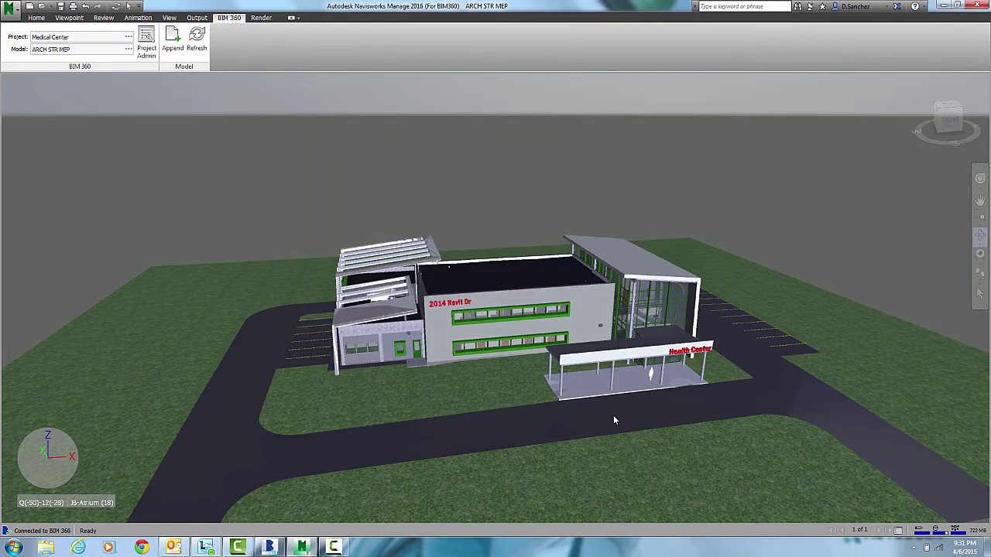
# Switch to BIM 360 Glue and open ARCH STR MEP from Merged Models in the viewer
pyautogui.click(269, 548)
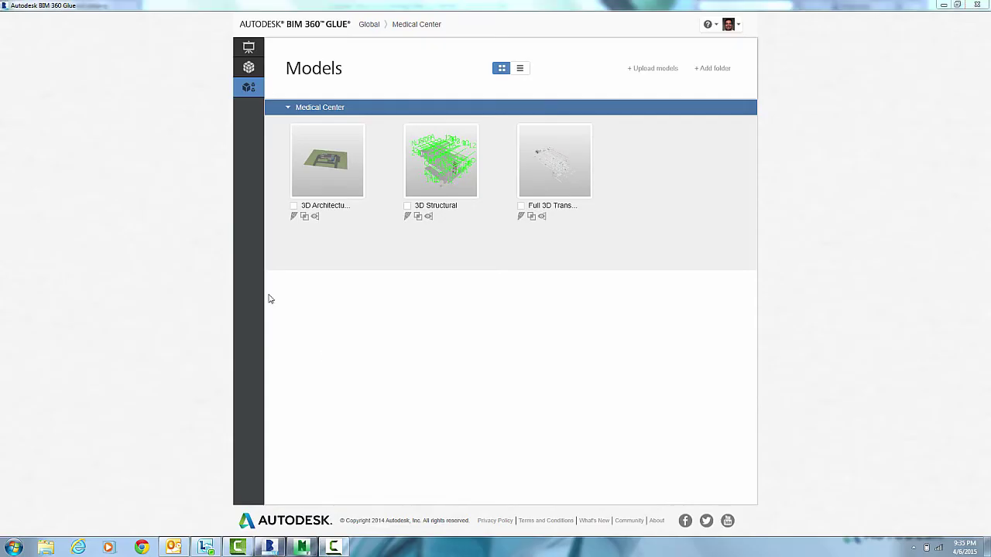
pyautogui.click(249, 67)
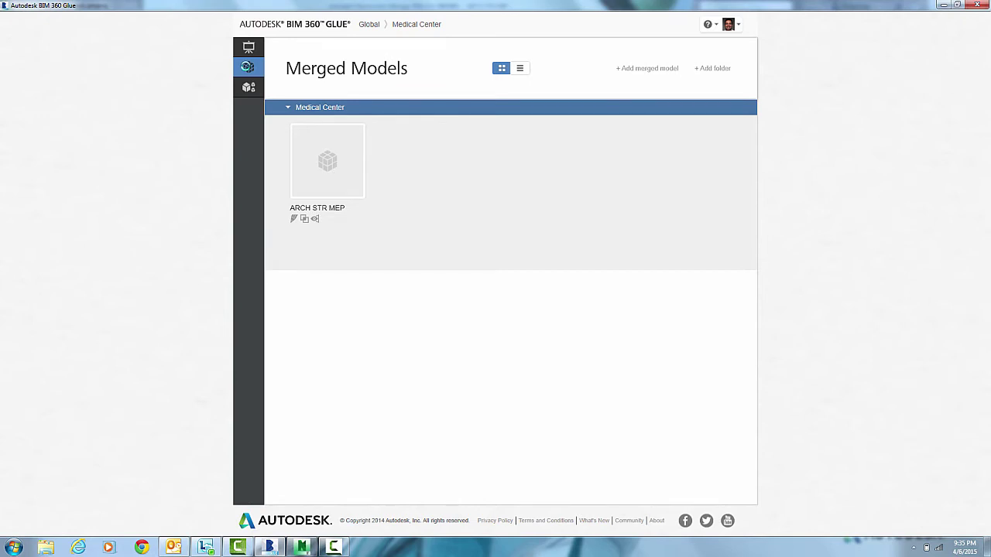
pyautogui.moveTo(327, 161)
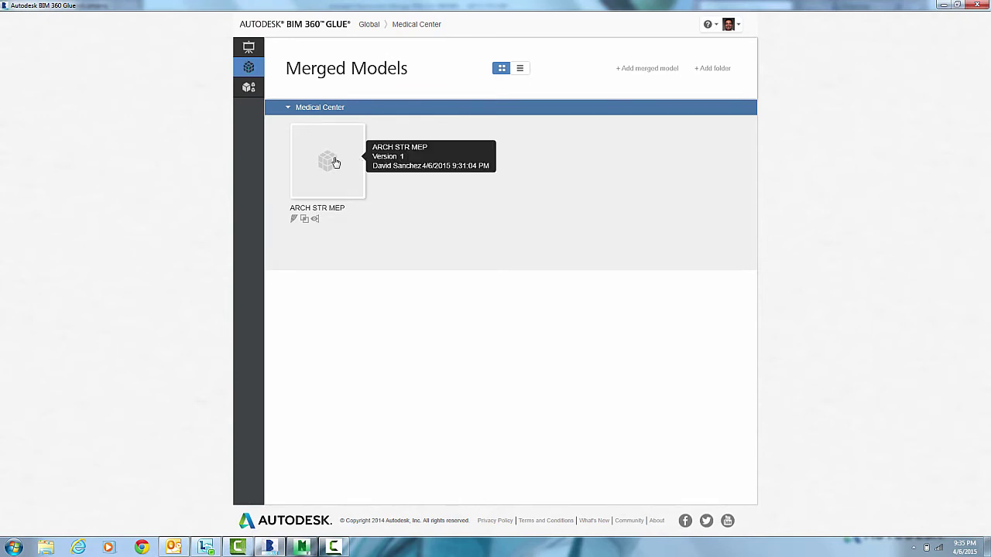
pyautogui.click(335, 163)
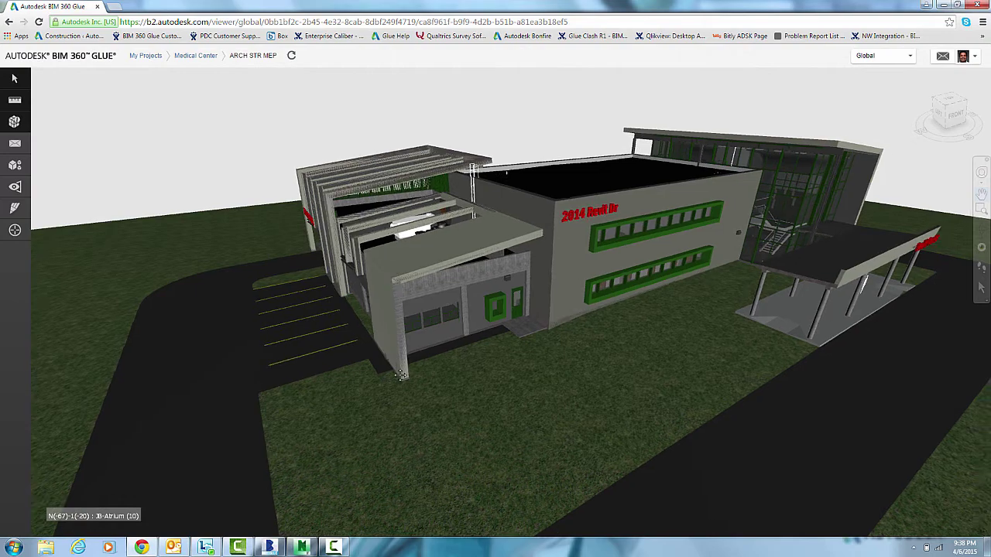
# Show the Models panel and toggle 3D Architectural.nwc's visibility off and back on
pyautogui.click(14, 165)
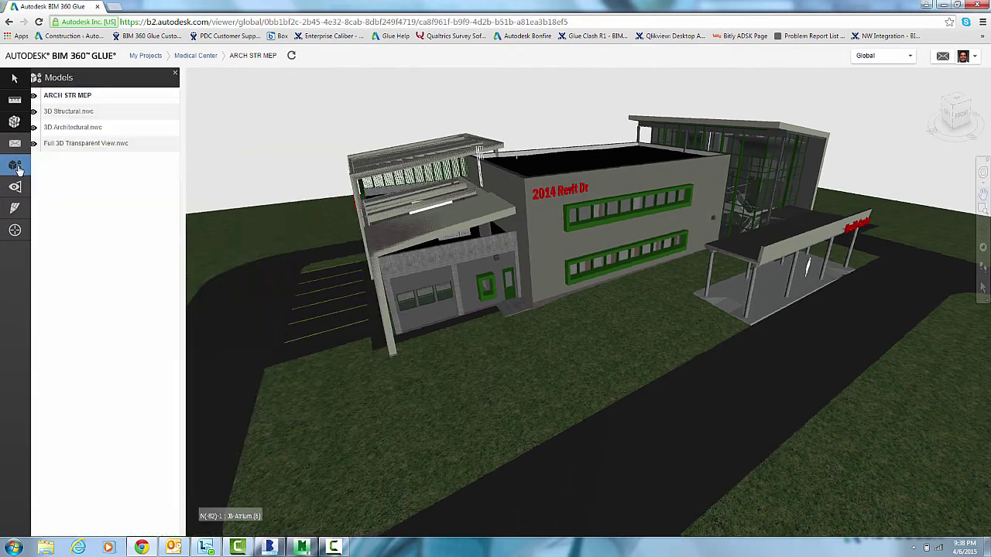
pyautogui.click(38, 127)
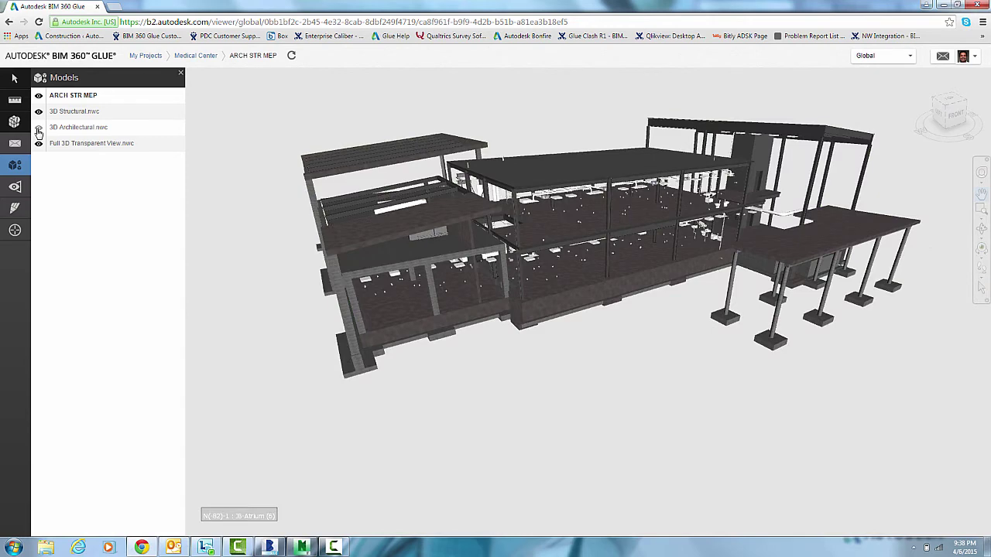
pyautogui.click(38, 128)
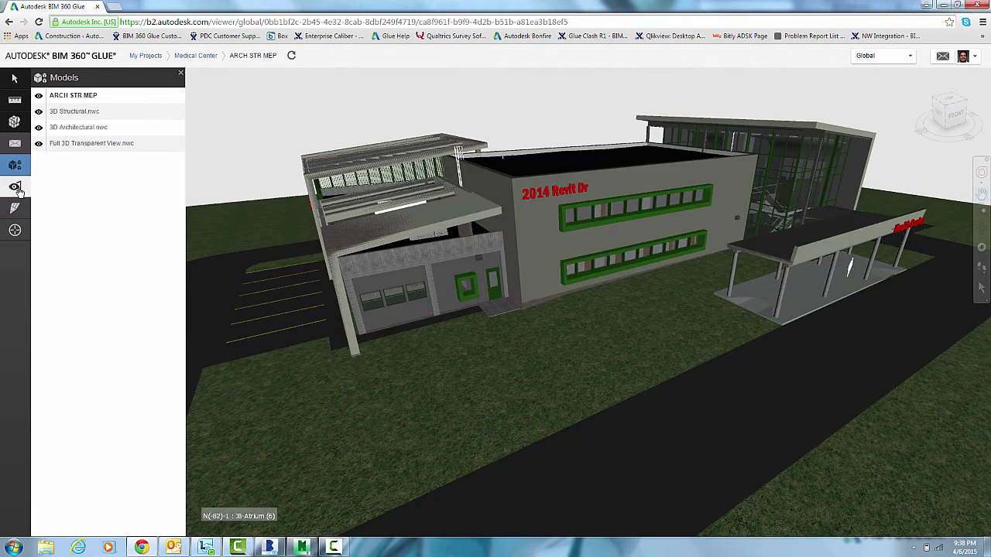